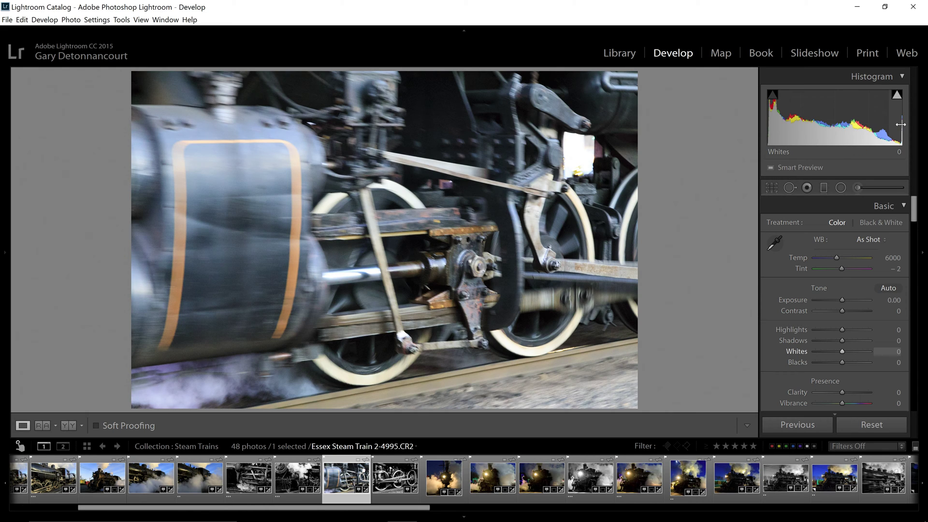
Drag the Blacks slider left through several positions, leaving it near −61 to deepen the shadows
mouse_move(896, 99)
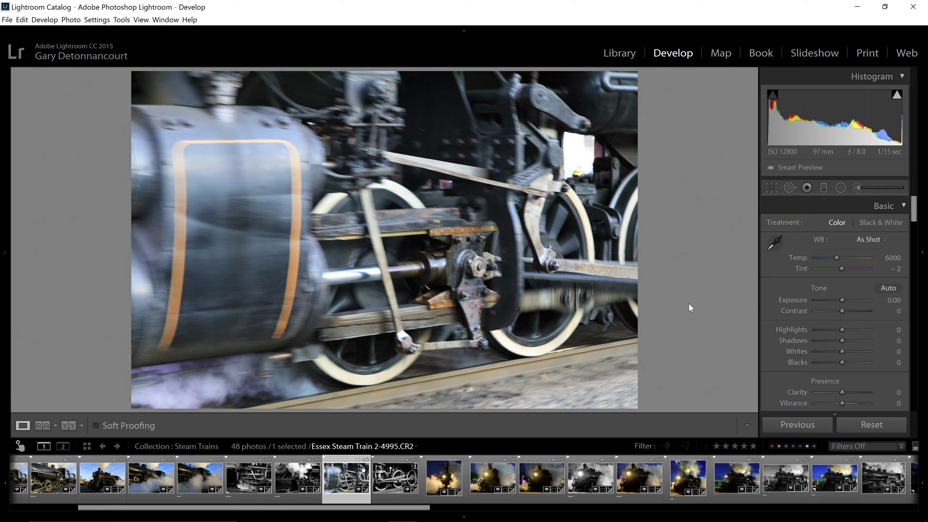
scroll(807, 328, "down", 3)
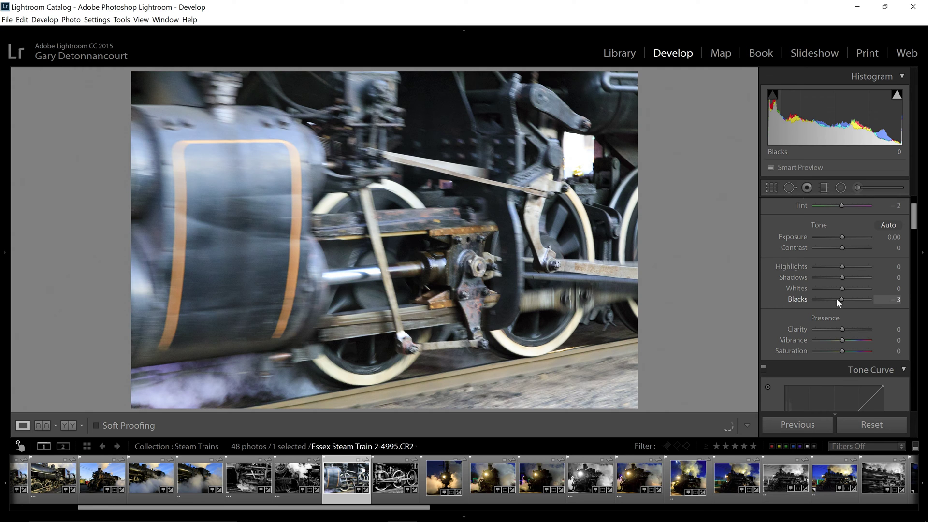
left_click_drag(837, 299, 828, 298)
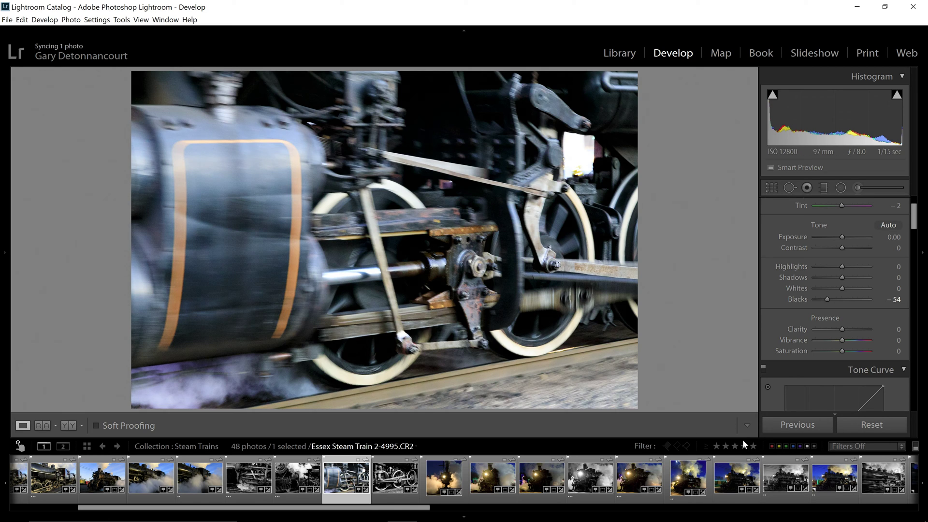
left_click_drag(827, 299, 813, 299)
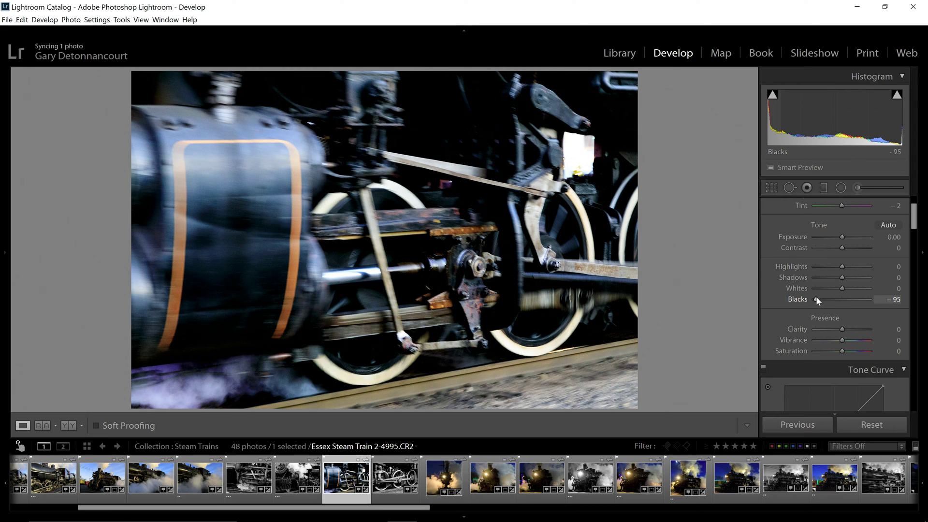
left_click_drag(815, 299, 838, 297)
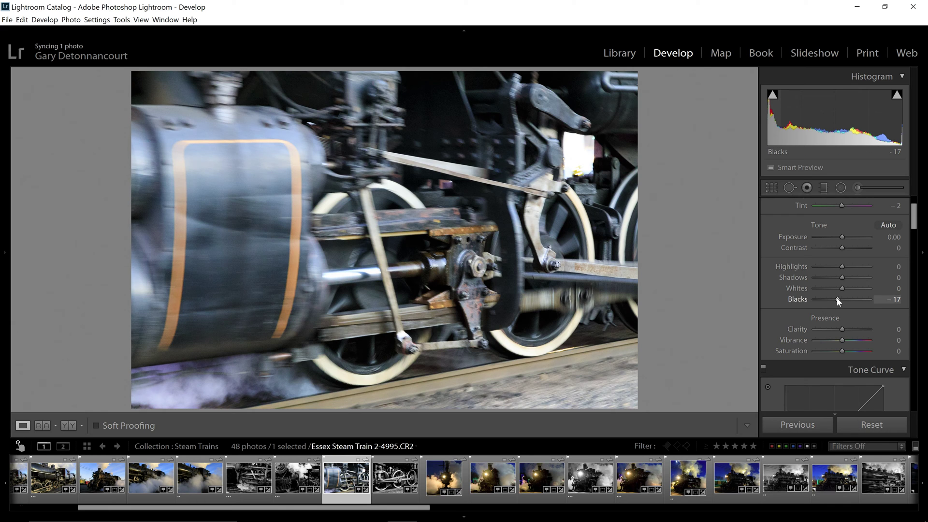
left_click_drag(834, 299, 824, 300)
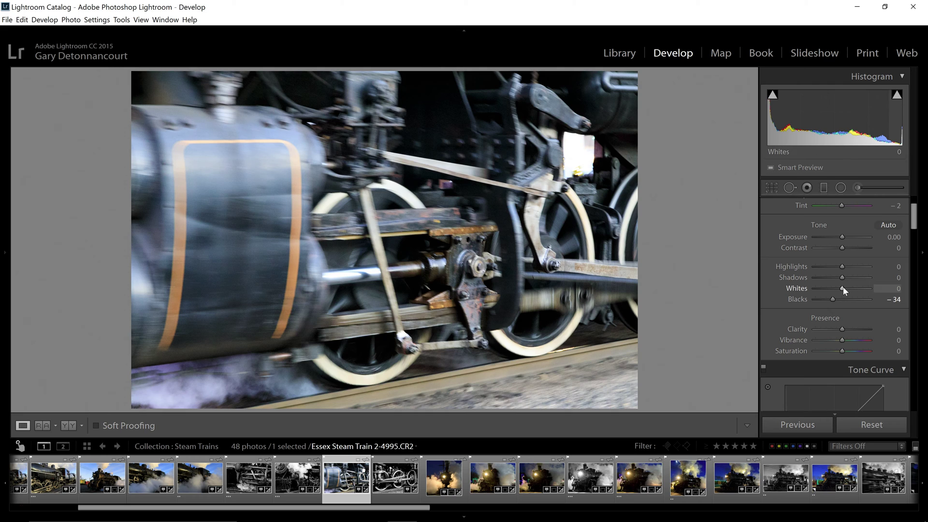
Alt-drag Whites to preview highlight clipping, ending with Highlights at −65 and Whites at 0
key("alt")
left_click_drag(842, 288, 807, 288)
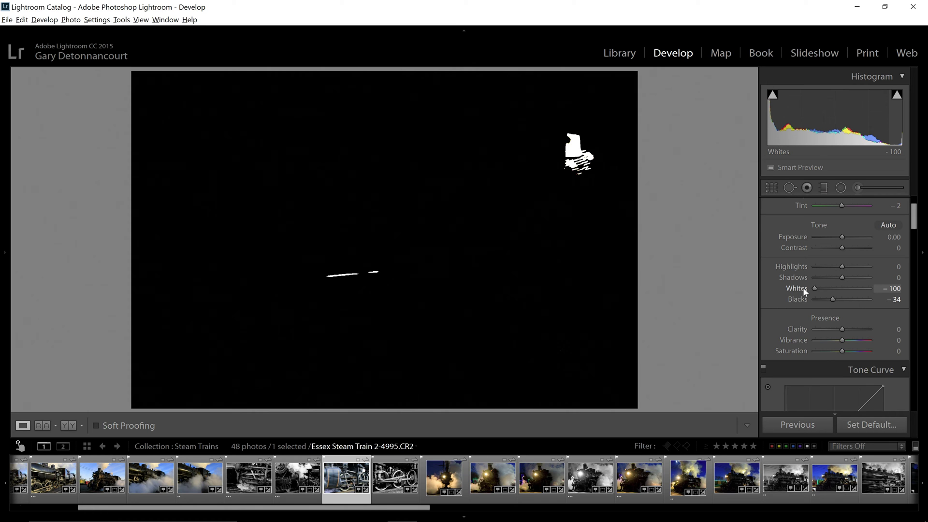
left_click_drag(804, 290, 838, 289)
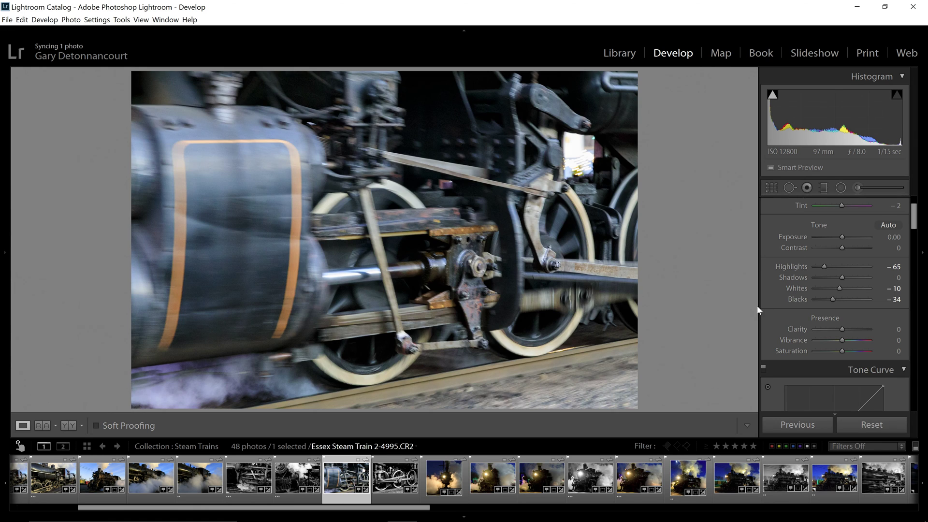
key("alt")
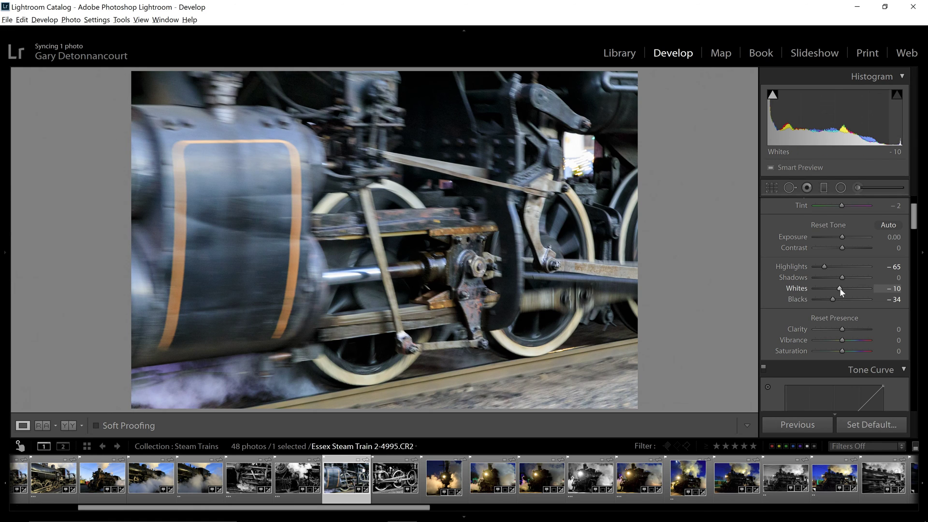
left_click_drag(839, 288, 842, 288)
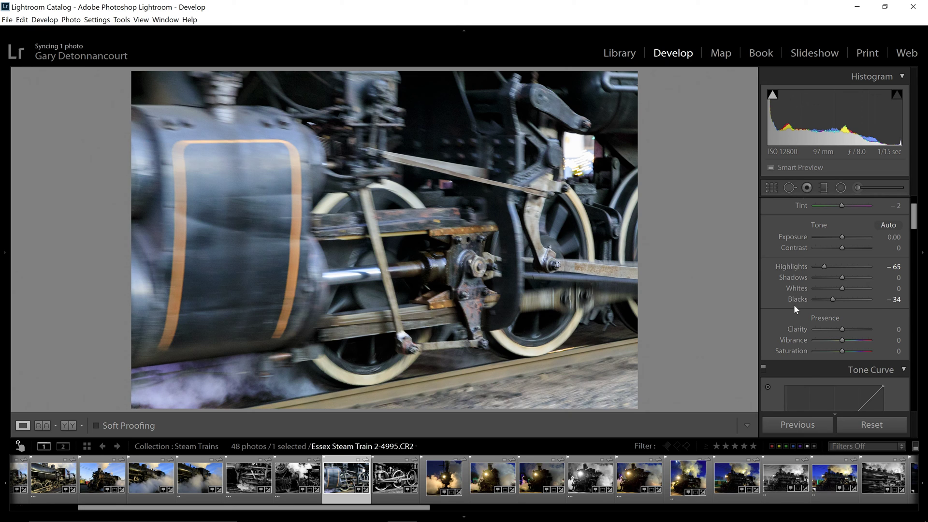
Double-click the Highlights and Blacks labels to return both to 0
double_click(789, 266)
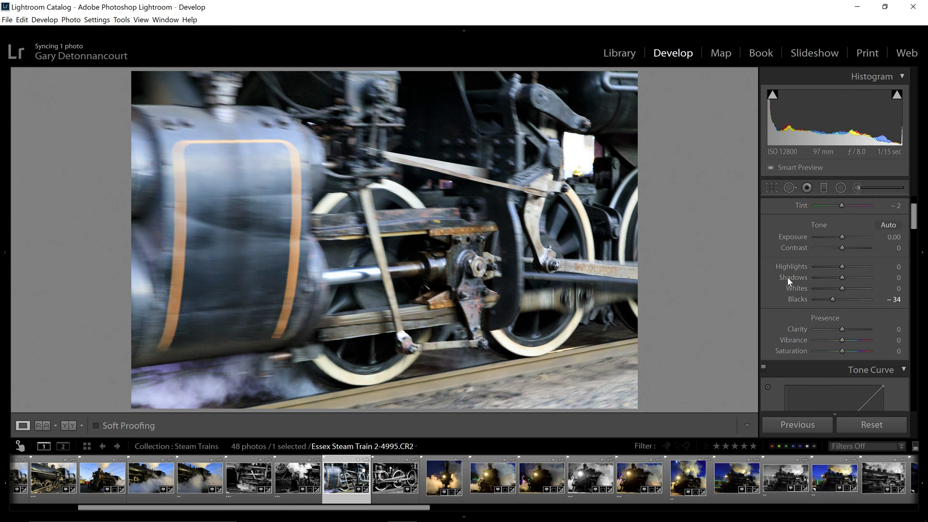
double_click(793, 299)
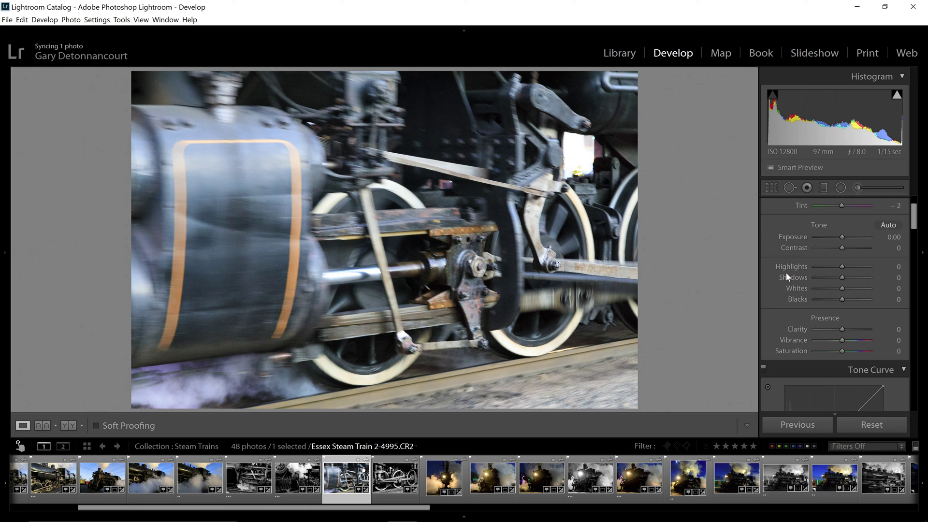
Shift-double-click to auto-set Highlights to −16, Whites to −100 and Blacks to −21
key("shift")
left_click_drag(793, 265, 792, 265)
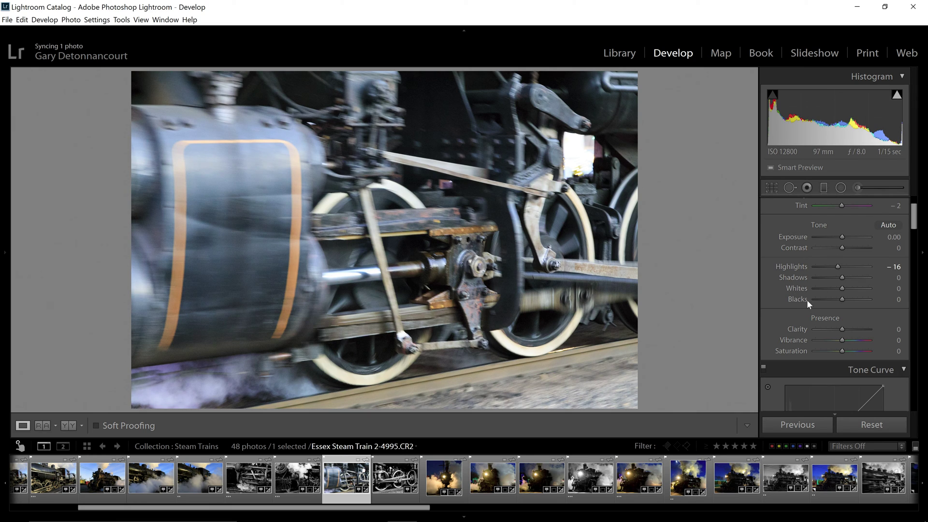
key("shift")
double_click(795, 287, "shift")
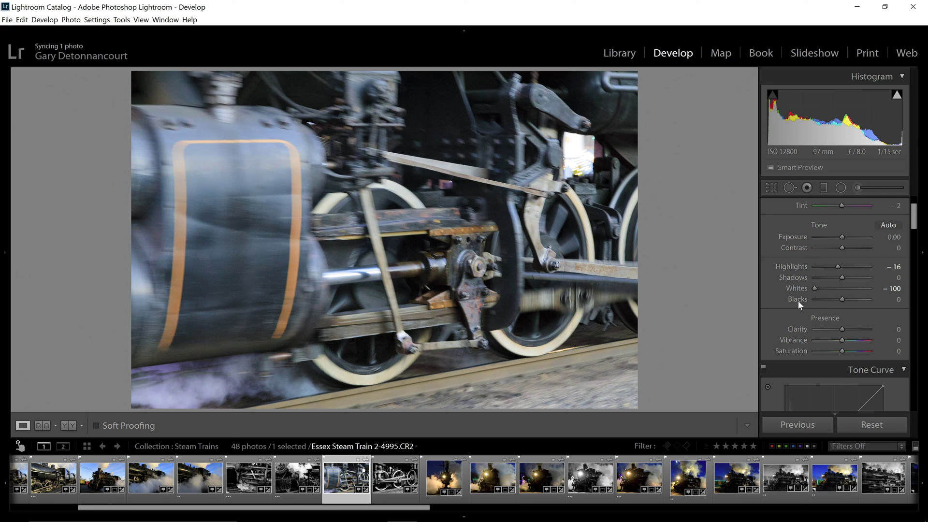
key("shift")
scroll(798, 300, "down", 5)
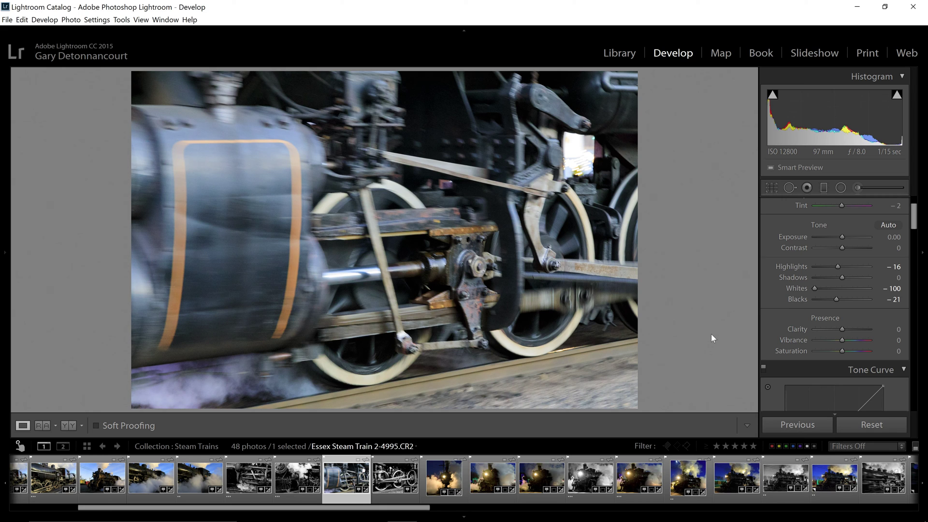
Reset Highlights, Whites and Blacks to 0 by double-clicking their labels
double_click(783, 265)
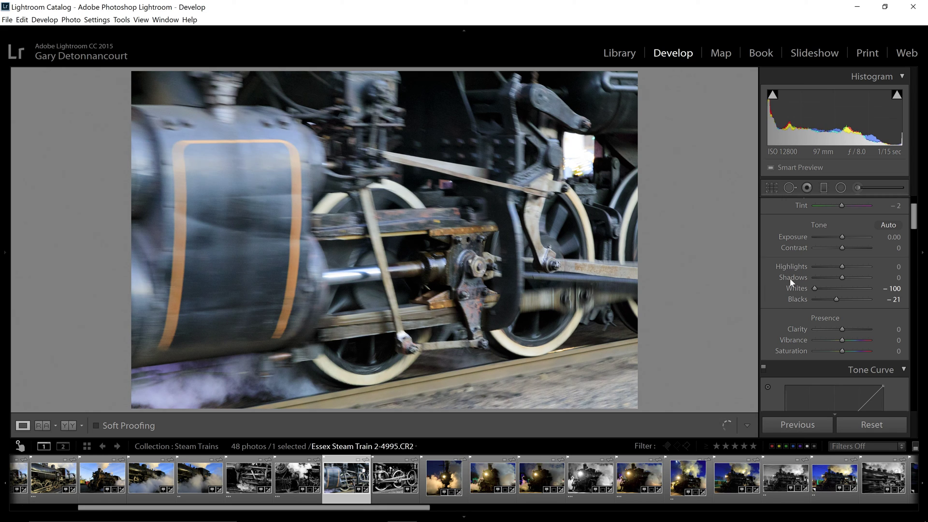
double_click(792, 288)
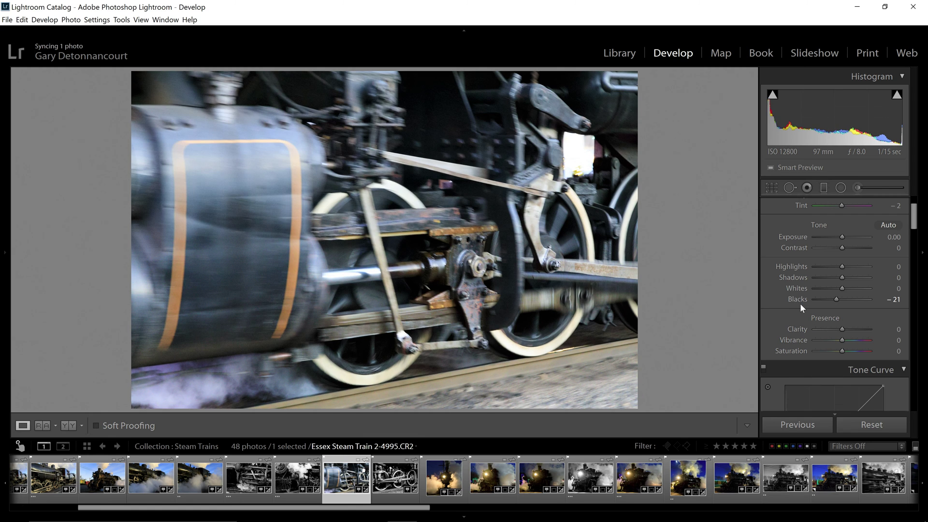
double_click(800, 299)
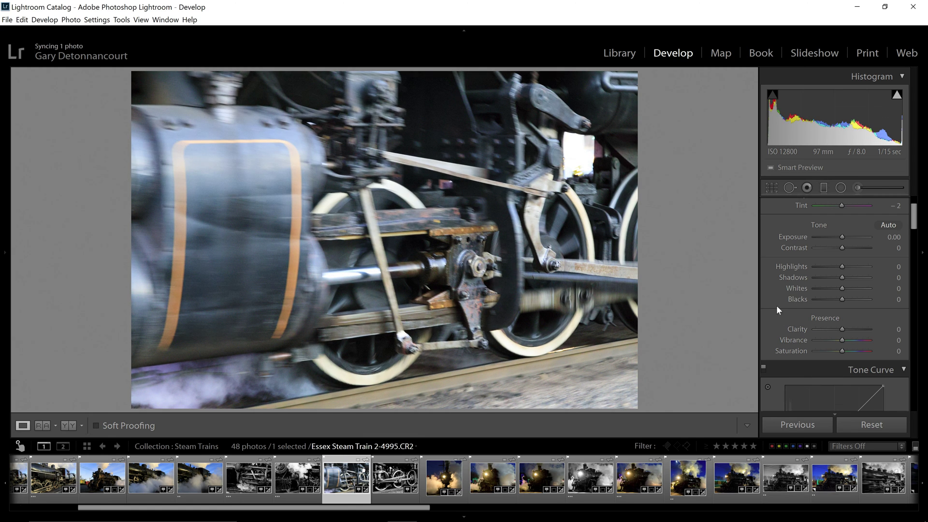
Crop the photo tightly around the wheels and drive rods, trimming left, bottom and top
left_click(771, 187)
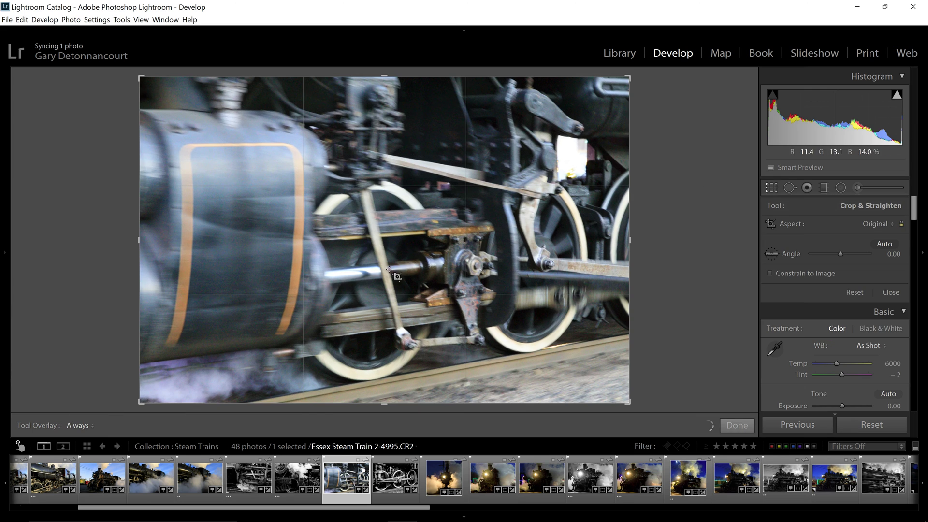
left_click_drag(141, 238, 230, 234)
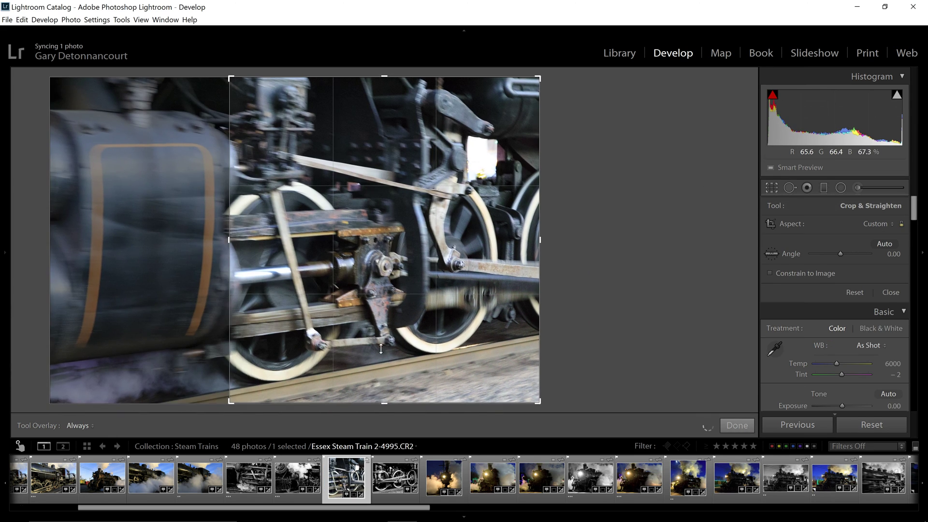
left_click_drag(380, 348, 382, 280)
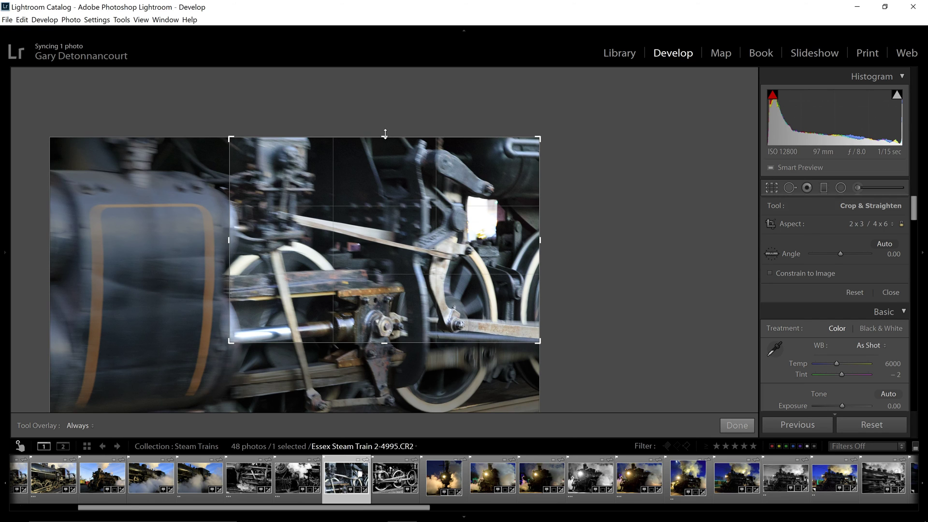
left_click_drag(384, 133, 385, 196)
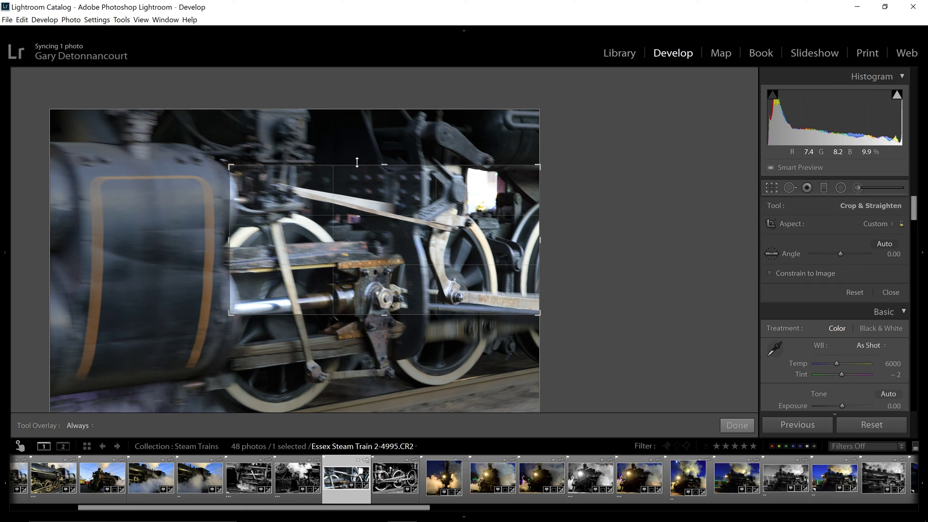
left_click_drag(387, 163, 386, 151)
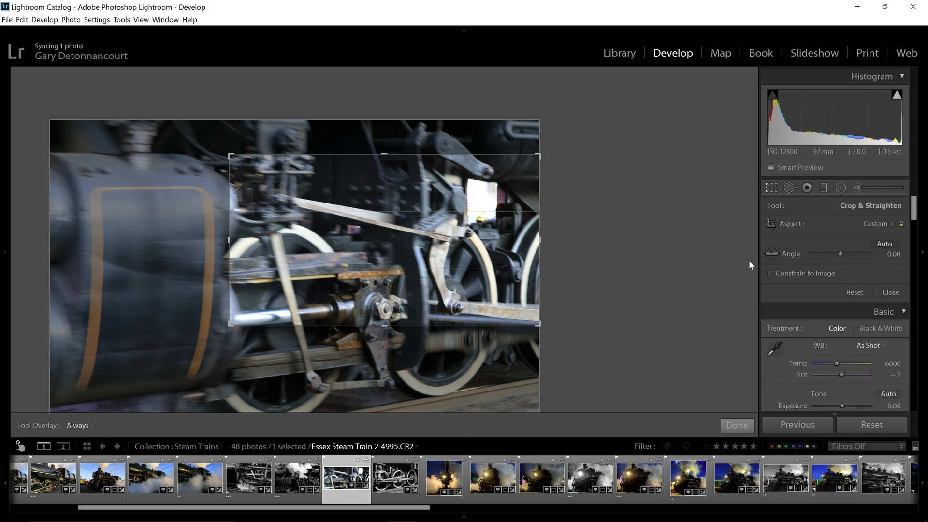
key("Return")
scroll(807, 327, "down", 2)
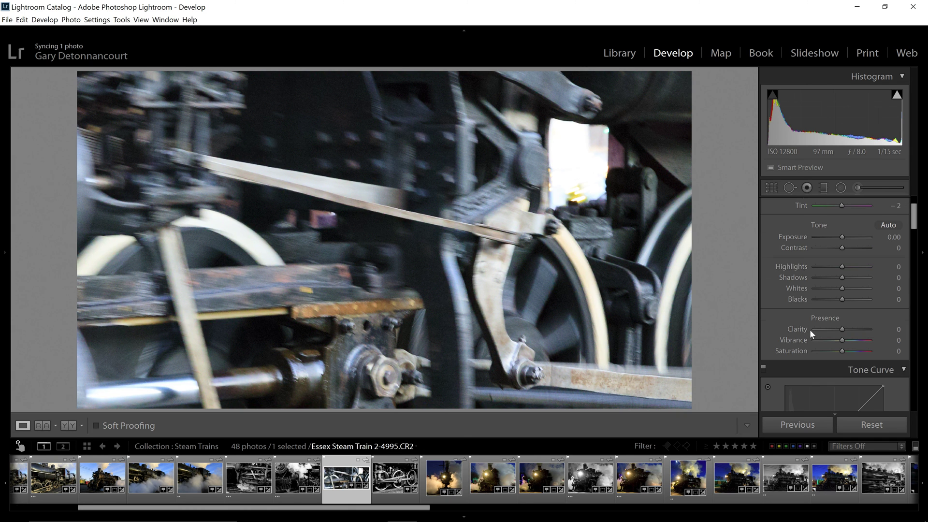
Scroll over the tone sliders to set Highlights −16, Whites −100 and Blacks −23
scroll(793, 267, "down", 3)
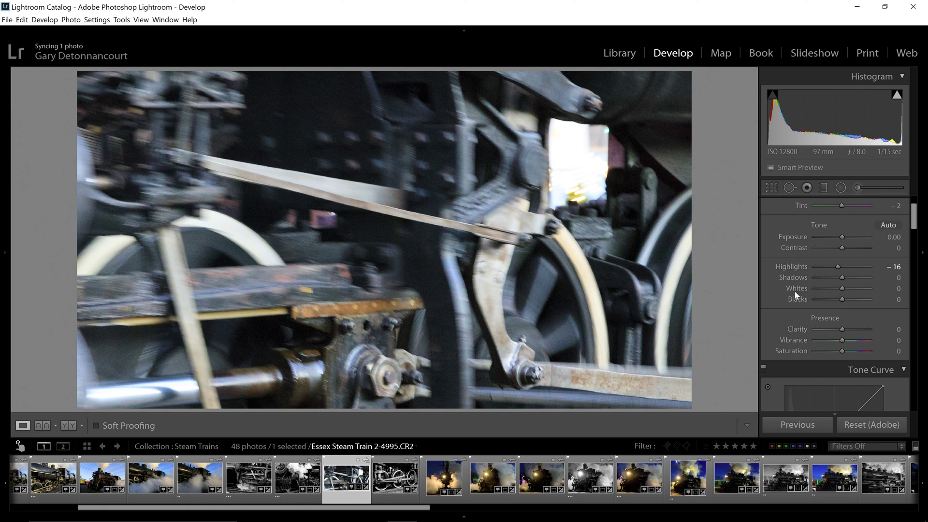
scroll(795, 293, "down", 10)
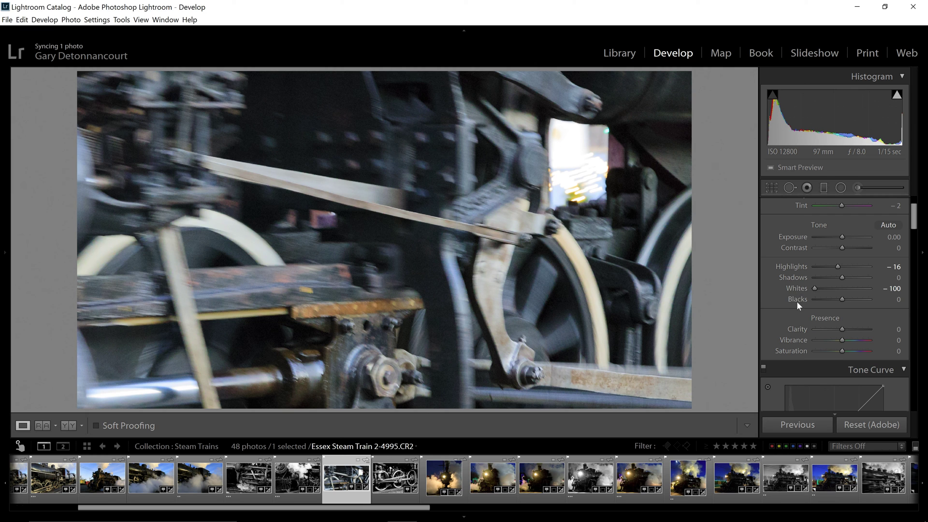
scroll(796, 300, "down", 5)
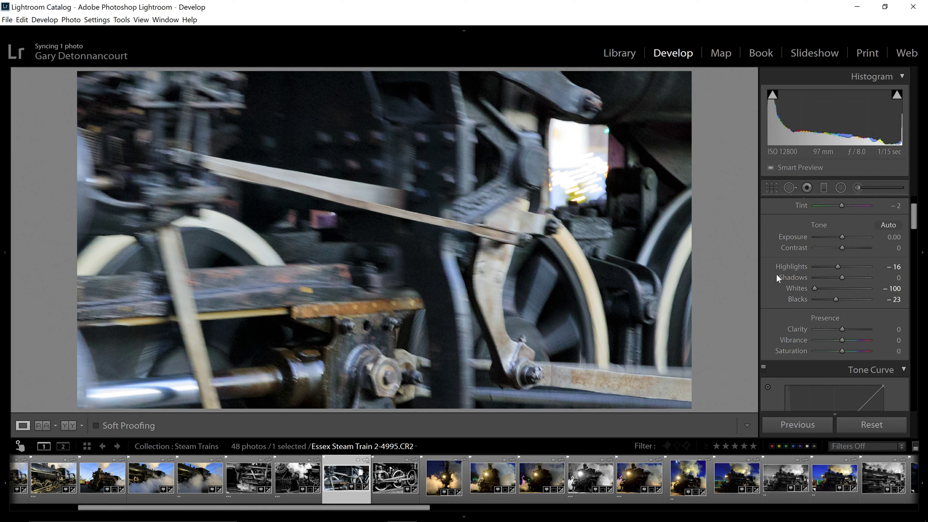
scroll(776, 275, "up", 3)
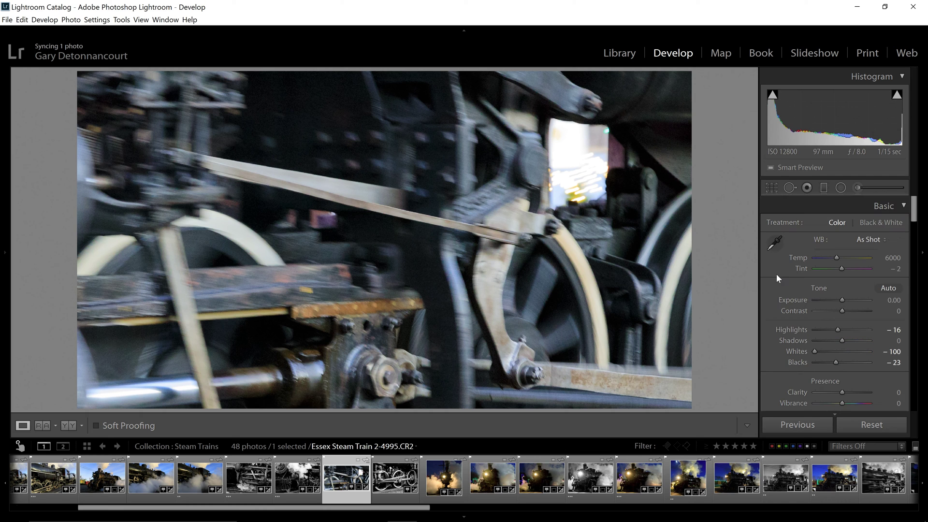
Reset the crop in Crop Overlay to restore the full uncropped frame
left_click(772, 188)
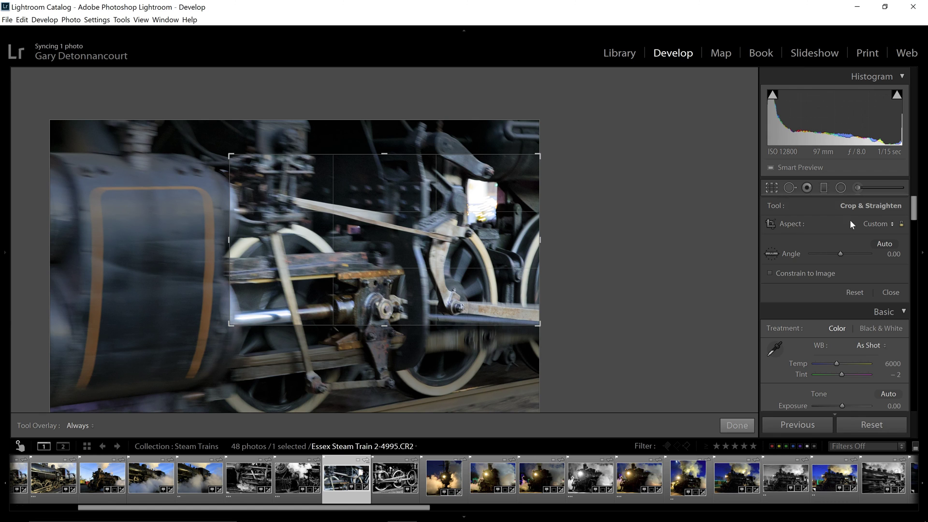
left_click(854, 293)
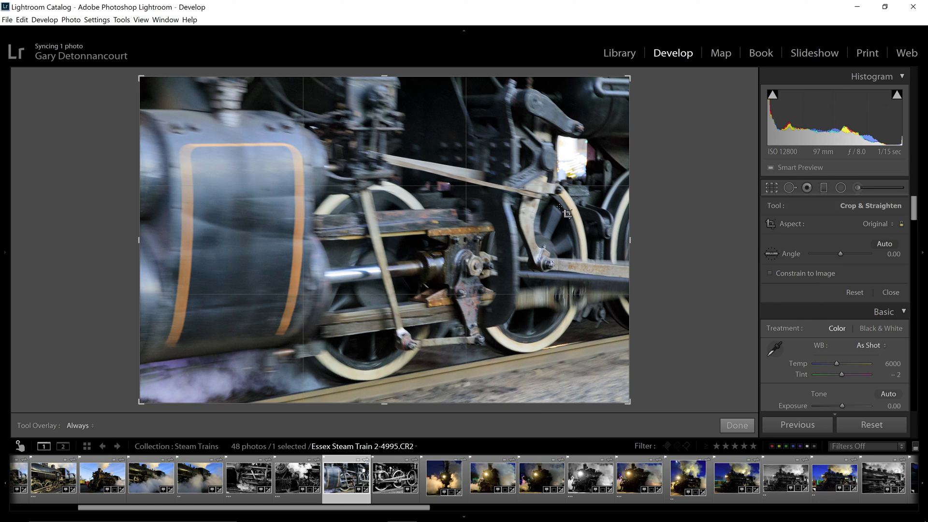
left_click(770, 188)
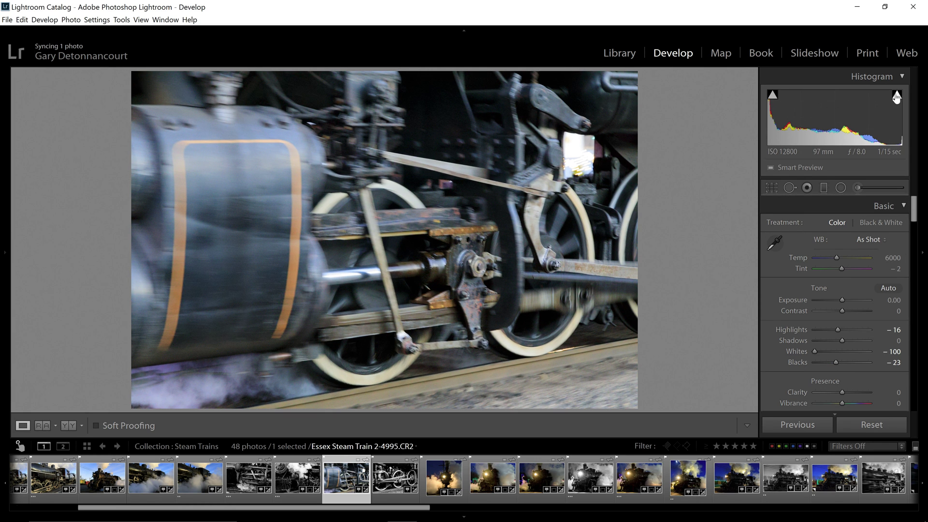
Check the histogram's clipping indicators on the uncropped train photo
mouse_move(896, 96)
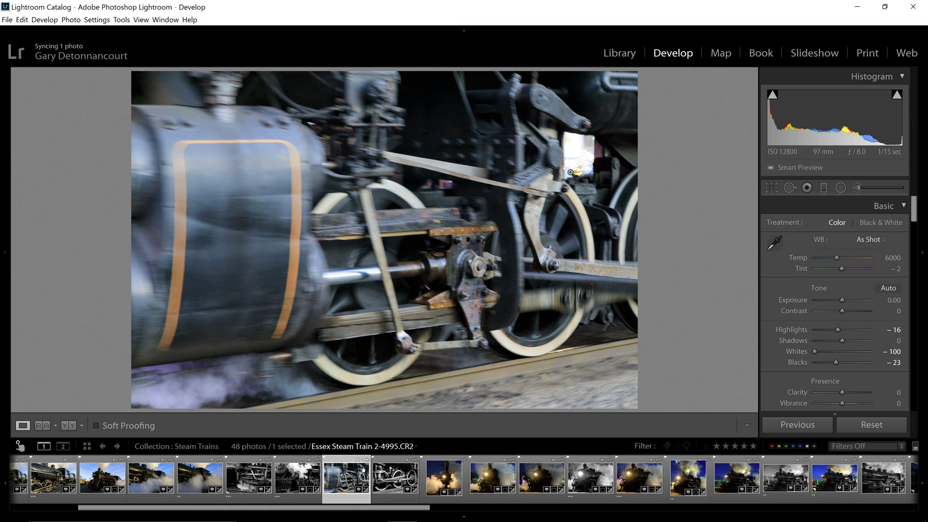